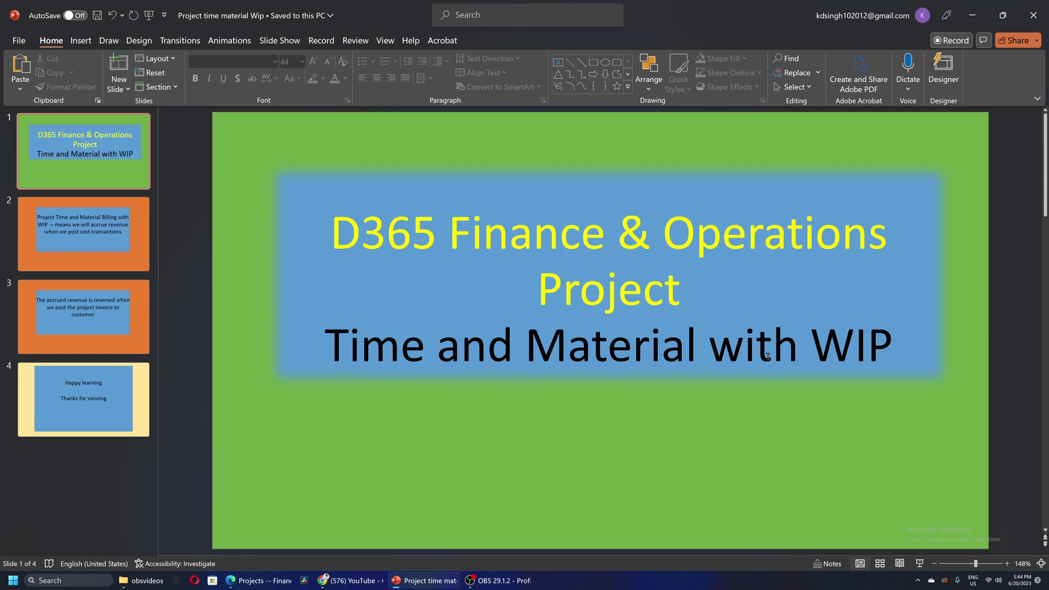
# Scroll the deck to slide 3, which covers reversing accrued revenue when the invoice posts.
pyautogui.scroll(-1, 768, 356)
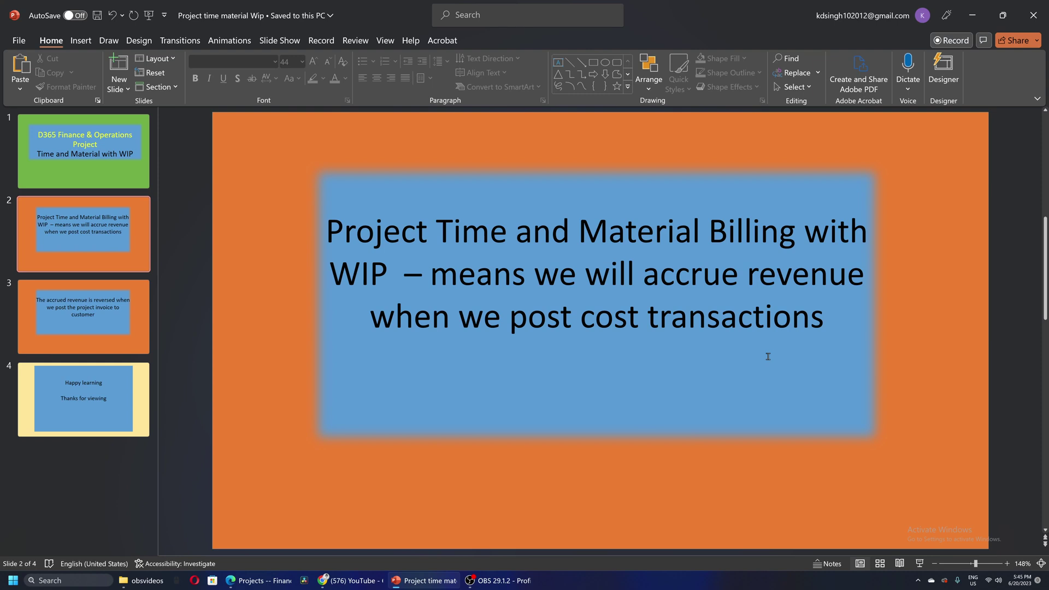
pyautogui.scroll(-1, 768, 356)
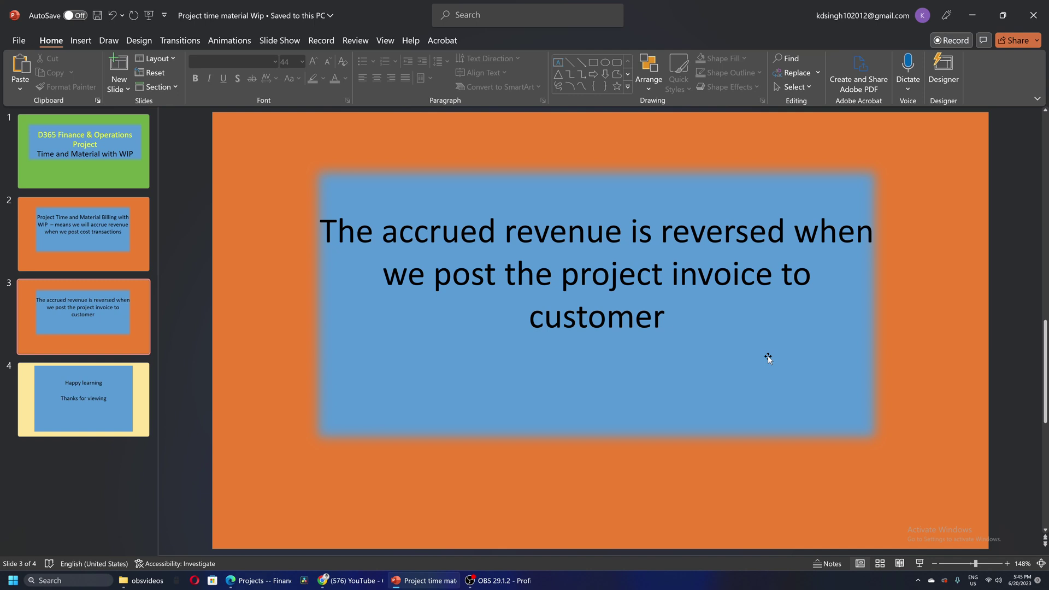
# Switch to the Dynamics 365 record for project 00000181 : PTM2.
pyautogui.click(241, 583)
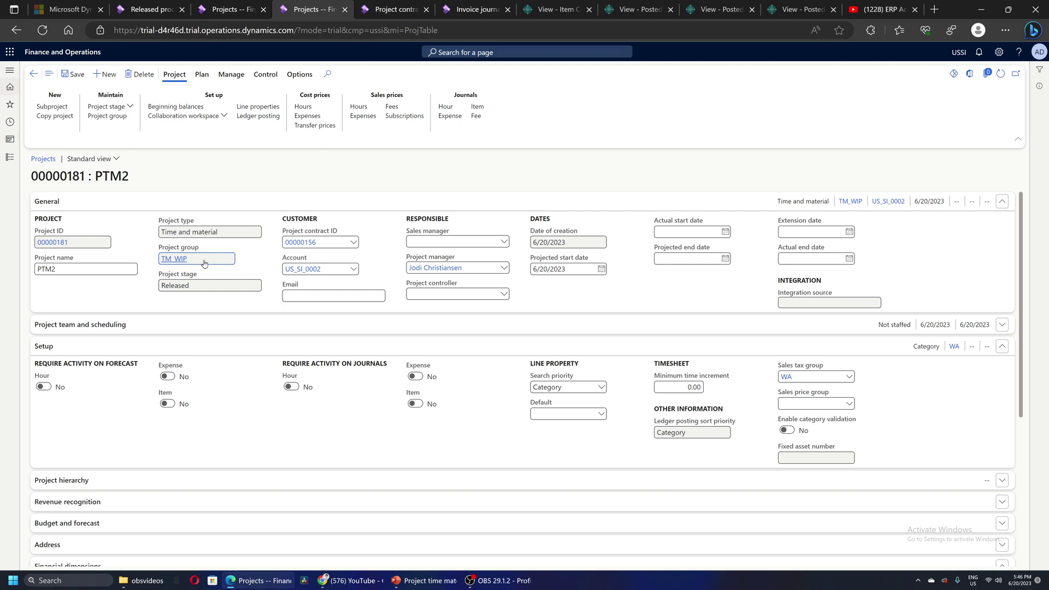
pyautogui.click(183, 264)
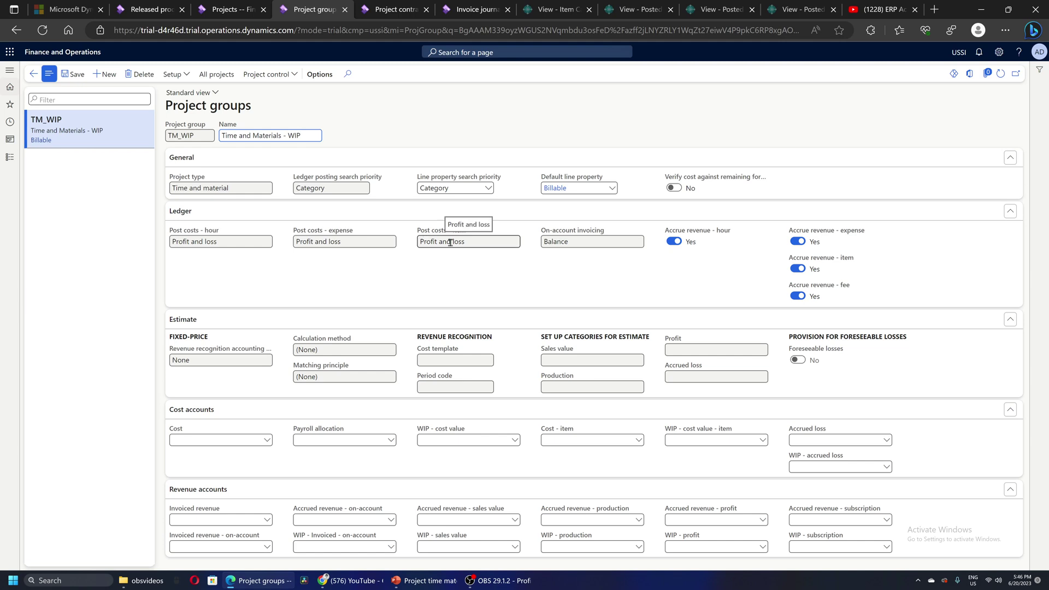
pyautogui.click(185, 77)
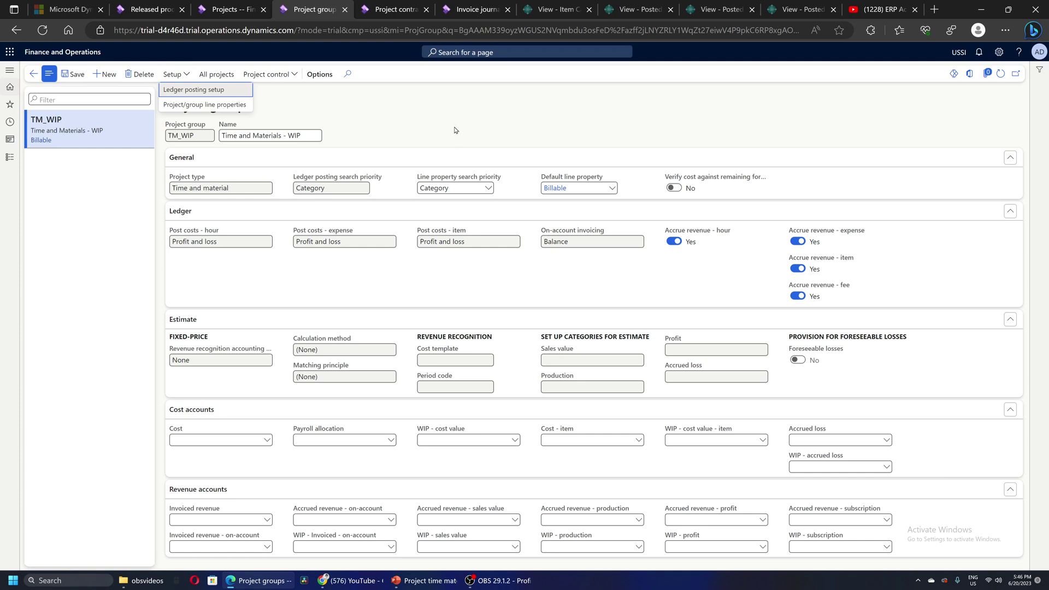
pyautogui.press('Escape')
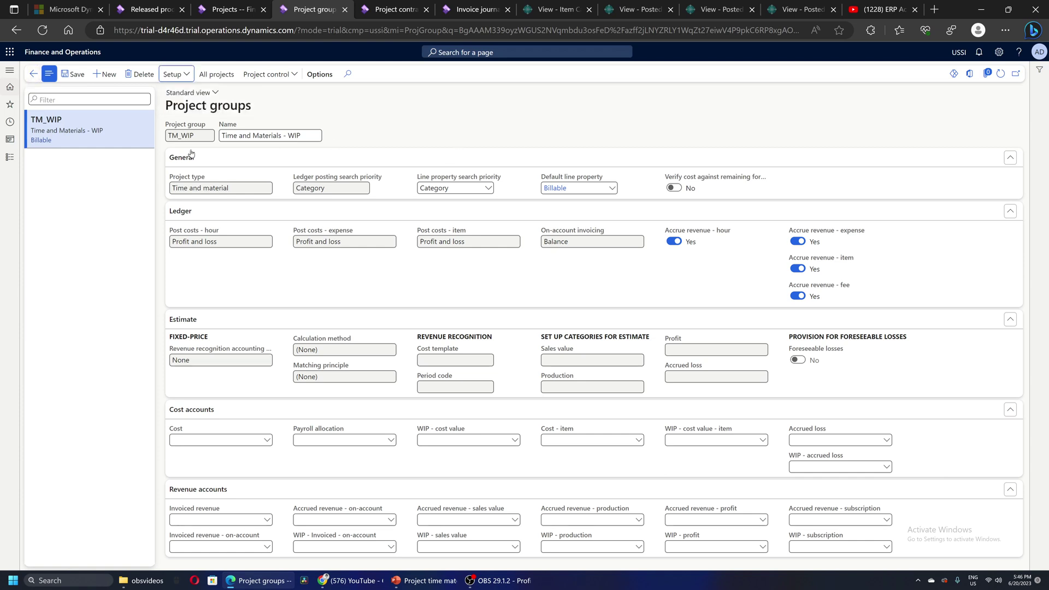
pyautogui.click(31, 74)
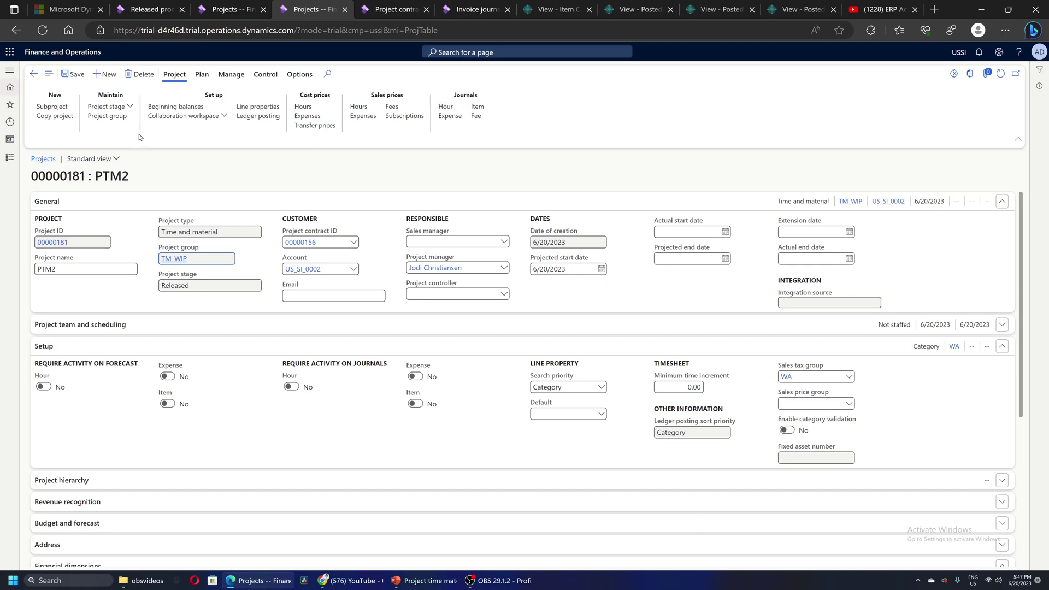
# Create a new hour journal, PJJ_000376, for project PTM2.
pyautogui.click(117, 106)
pyautogui.click(237, 181)
pyautogui.click(446, 106)
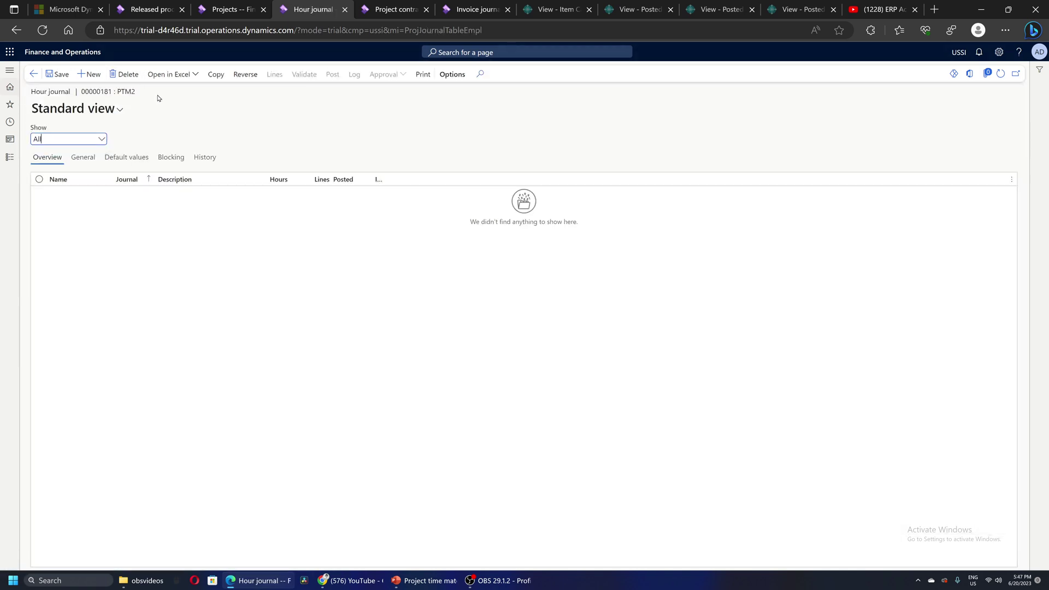
pyautogui.click(89, 74)
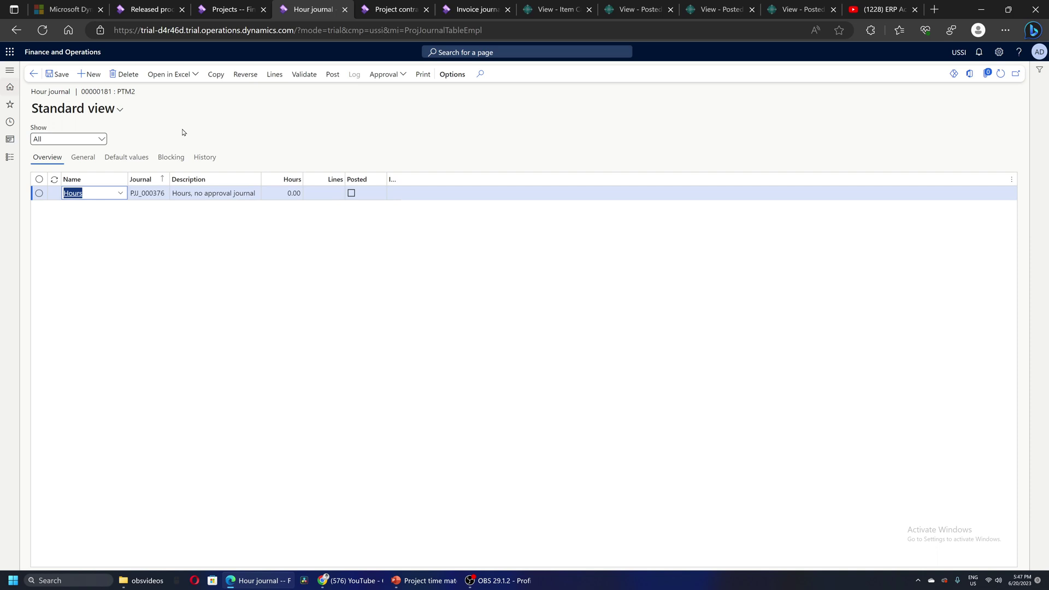
pyautogui.click(269, 144)
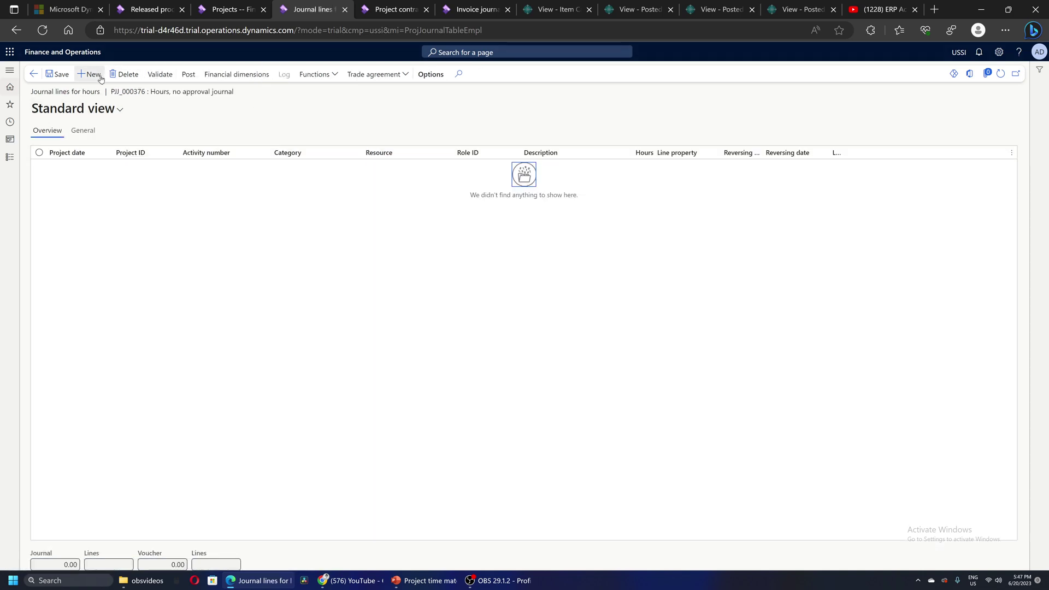
# Add a billable 100-hour line and confirm cost price 200 and sales price 350.
pyautogui.click(100, 75)
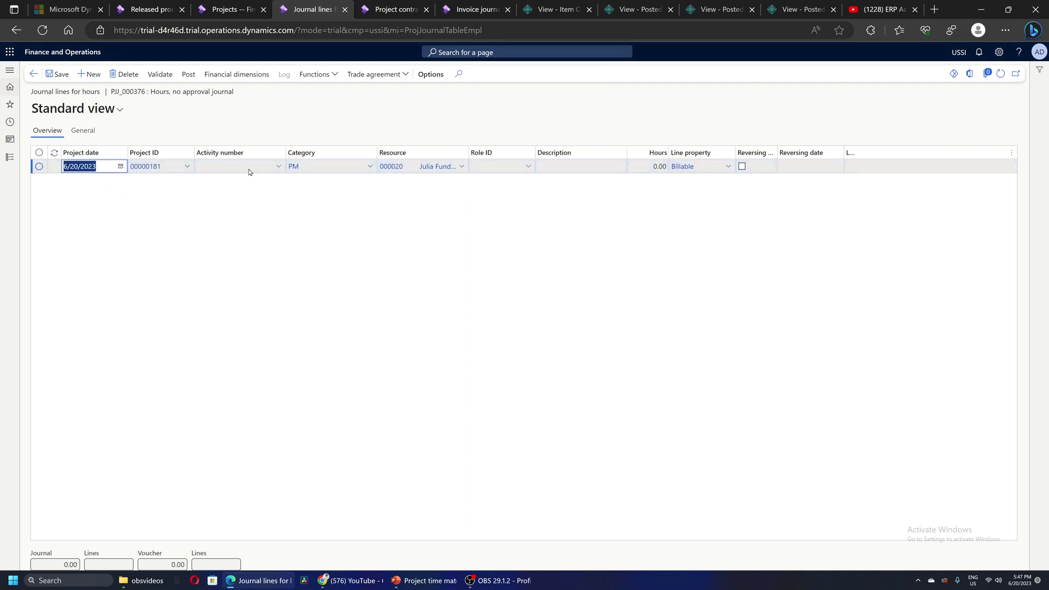
pyautogui.click(648, 169)
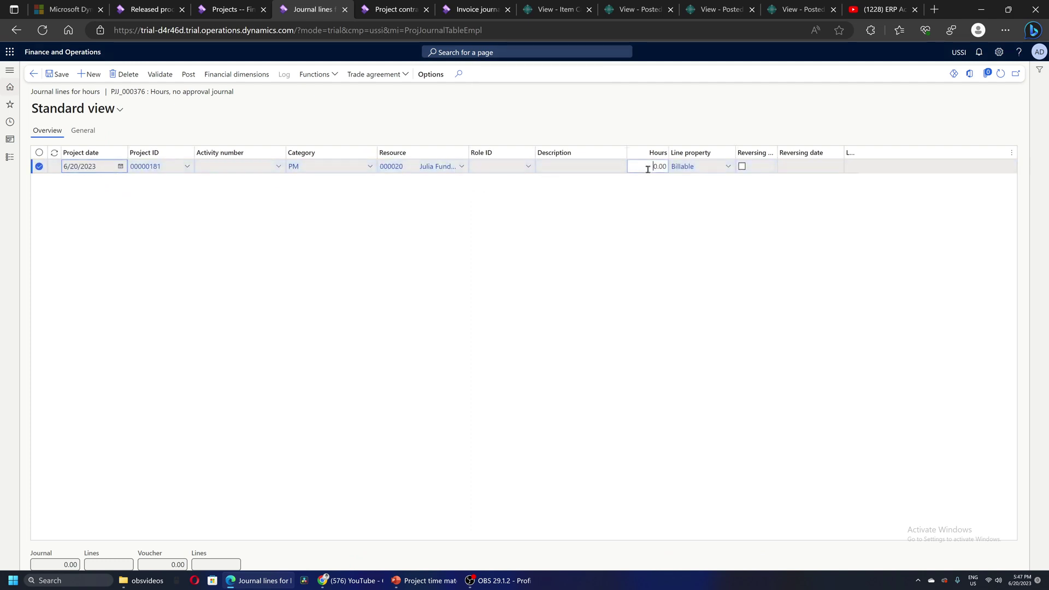
pyautogui.write('1')
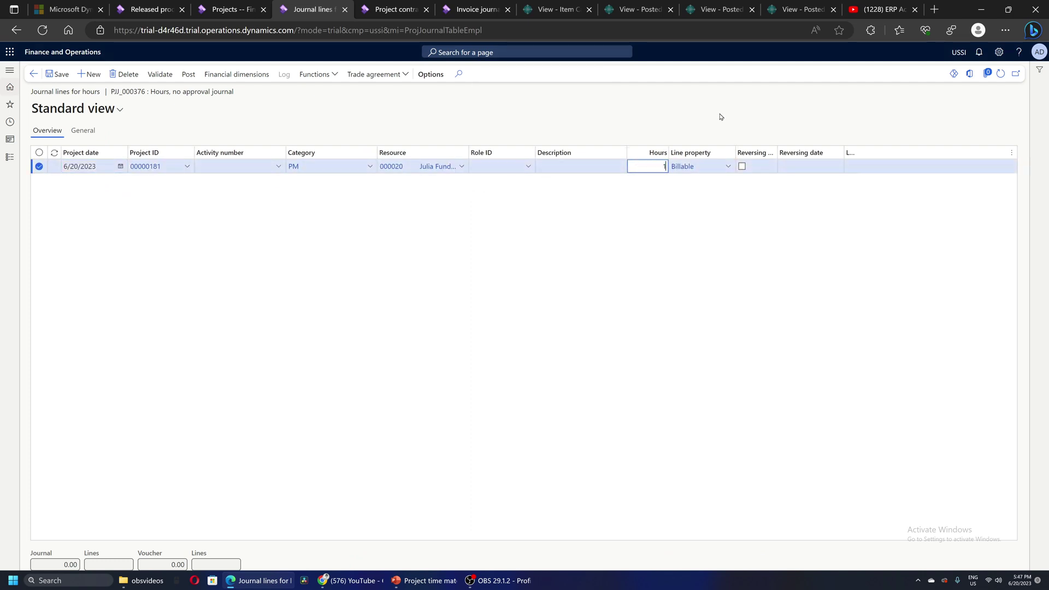
pyautogui.press('Tab')
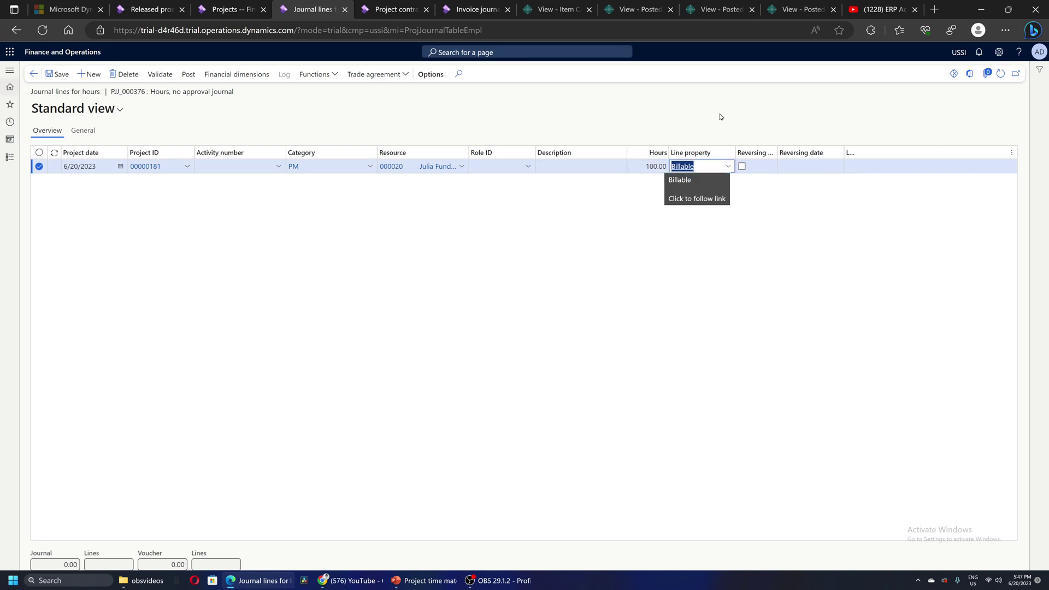
pyautogui.click(94, 132)
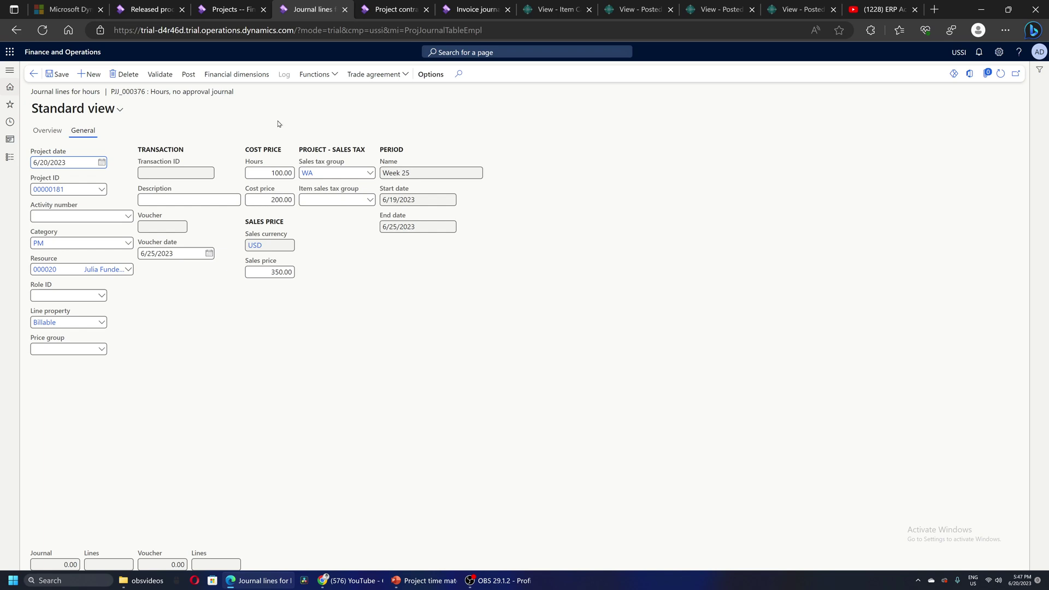
pyautogui.click(262, 175)
pyautogui.press('Tab')
pyautogui.click(277, 271)
# Post hour journal PJJ_000376, dismiss the posted message, and go back to project PTM2.
pyautogui.click(188, 73)
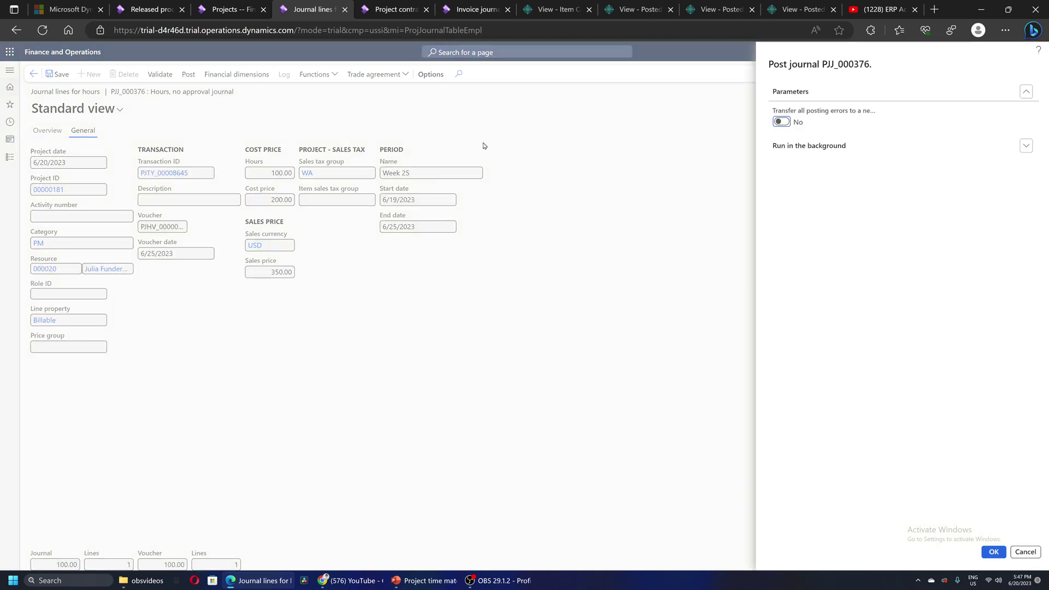
pyautogui.click(993, 551)
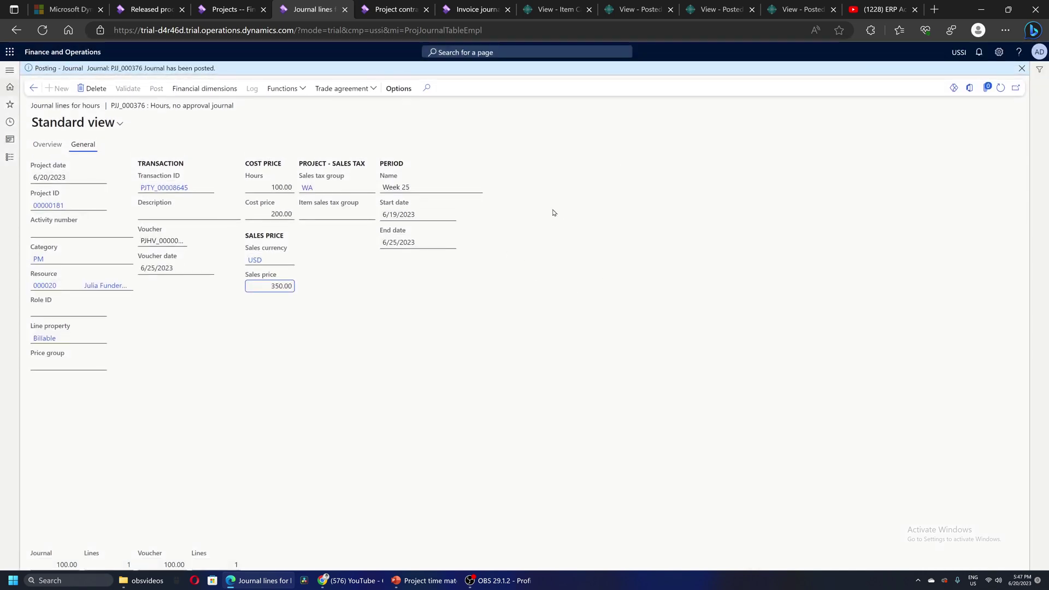
pyautogui.click(1022, 68)
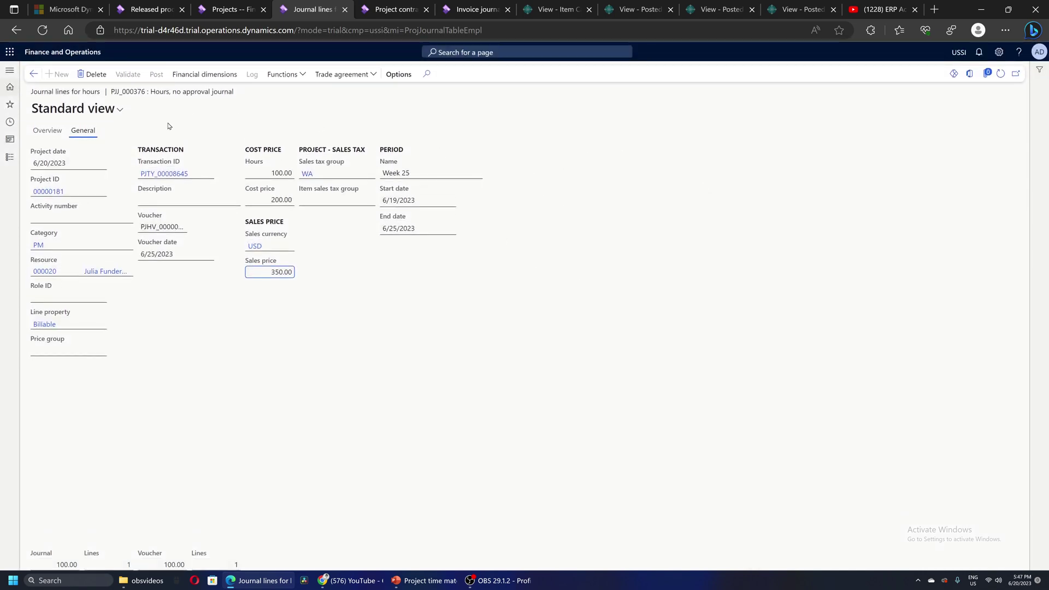
pyautogui.click(34, 74)
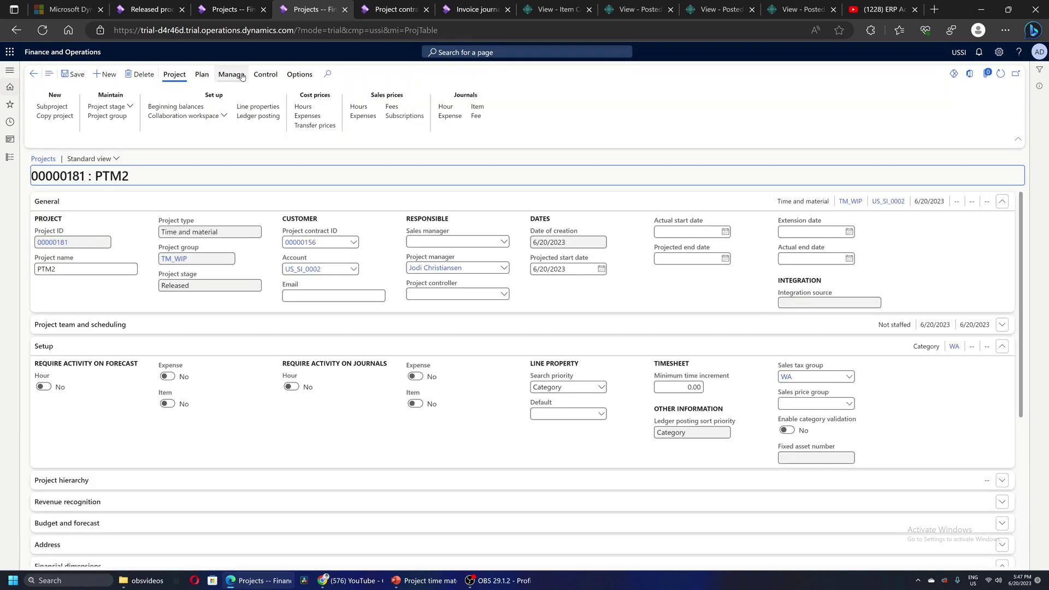
# Review PTM2's profit and loss statement, including COST - HOUR of 20,000.00.
pyautogui.click(266, 74)
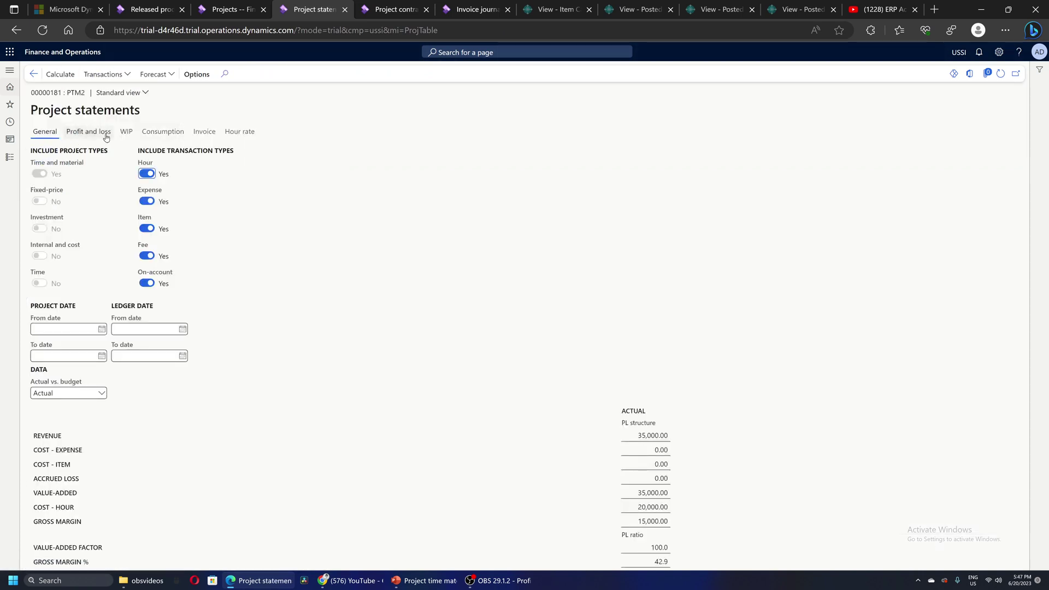
pyautogui.click(98, 135)
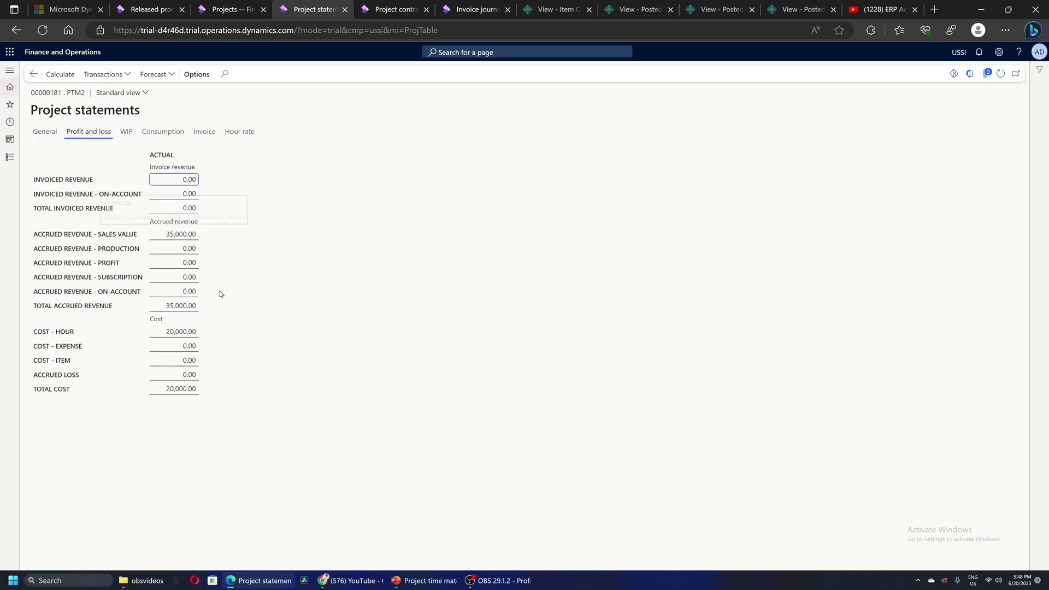
pyautogui.click(159, 337)
pyautogui.doubleClick(158, 338)
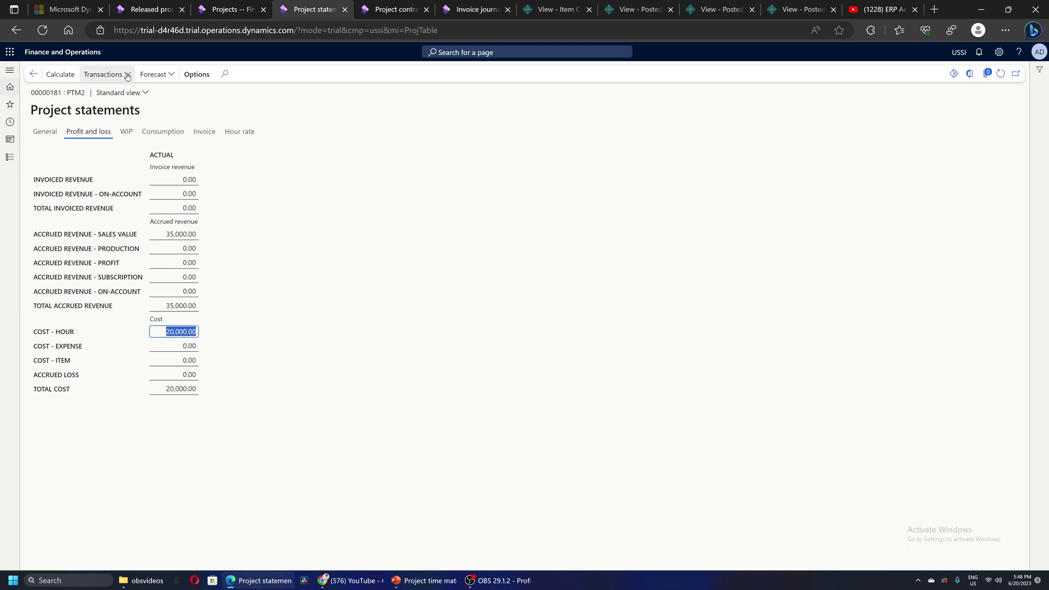
# View the project's hour transactions, then close the project statement.
pyautogui.click(104, 75)
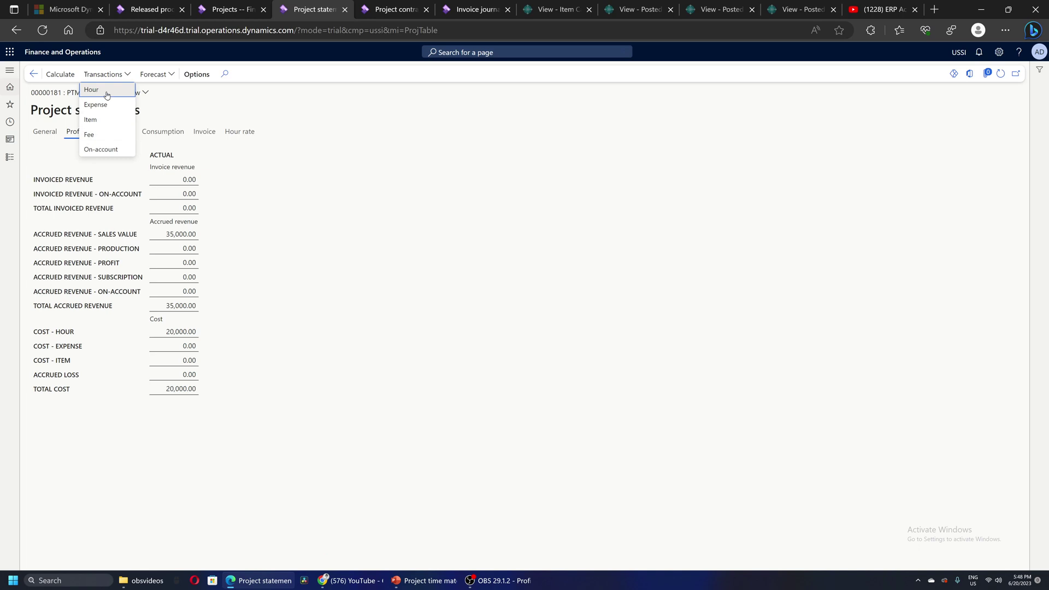
pyautogui.click(268, 203)
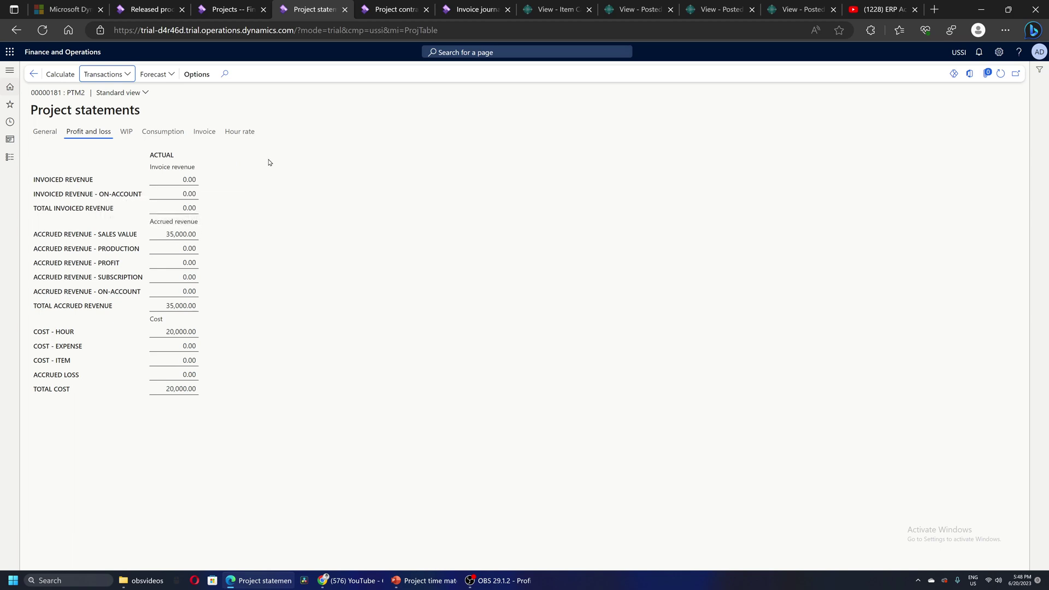
pyautogui.press('Escape')
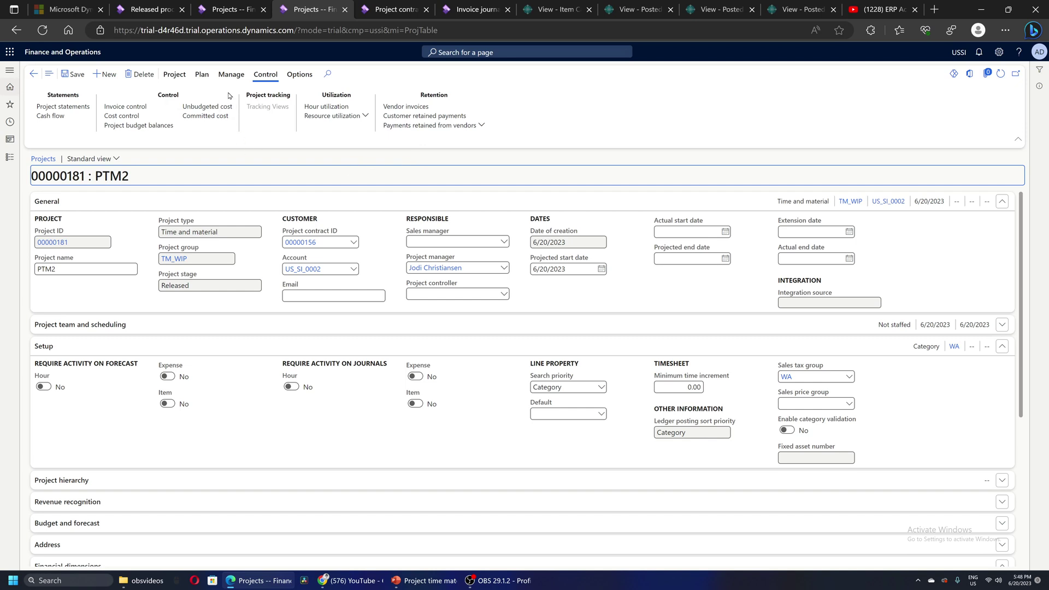
# Browse the project's ribbon tabs, then open PTM2's empty invoice proposals list and its New choices.
pyautogui.click(230, 75)
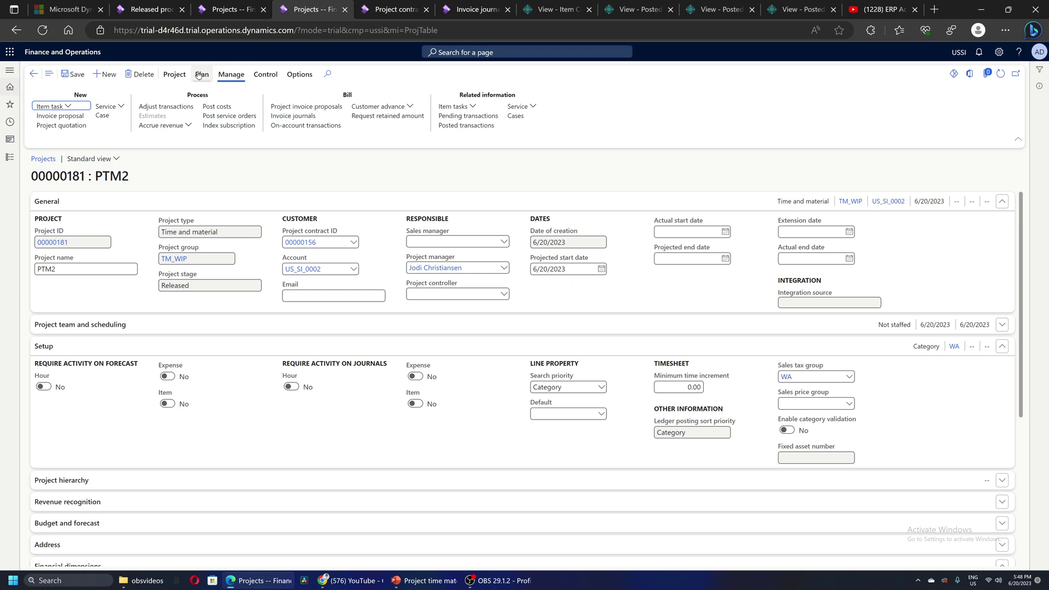
pyautogui.click(198, 75)
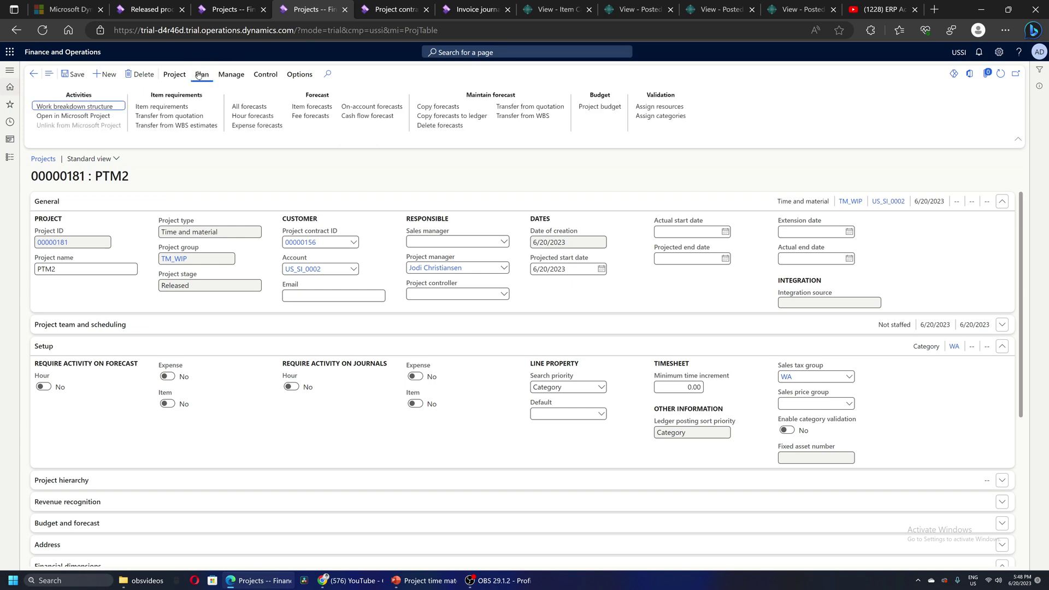
pyautogui.click(175, 75)
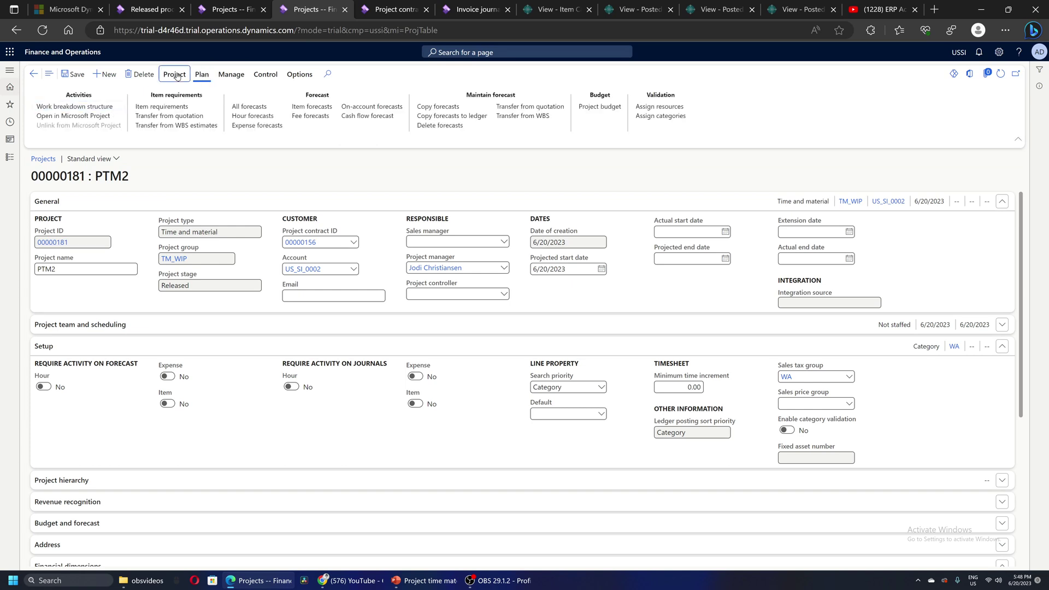
pyautogui.click(231, 74)
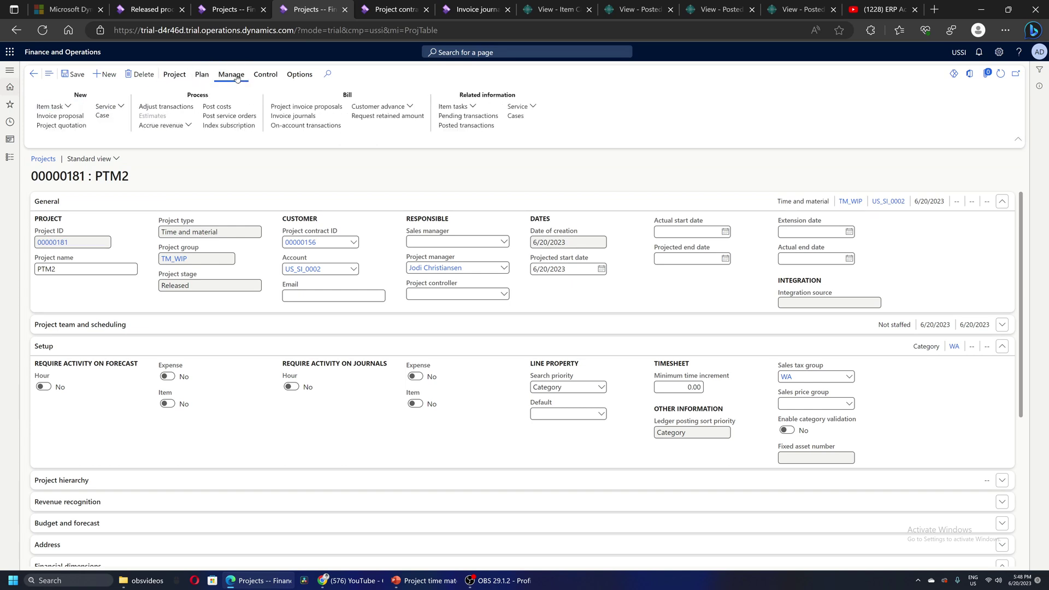
pyautogui.click(296, 108)
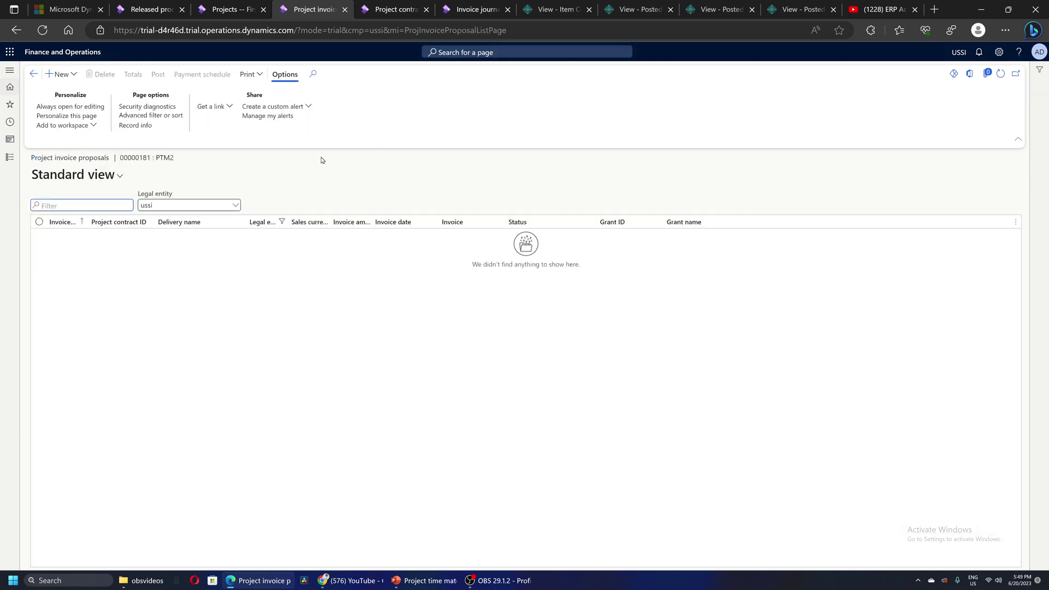
pyautogui.click(69, 75)
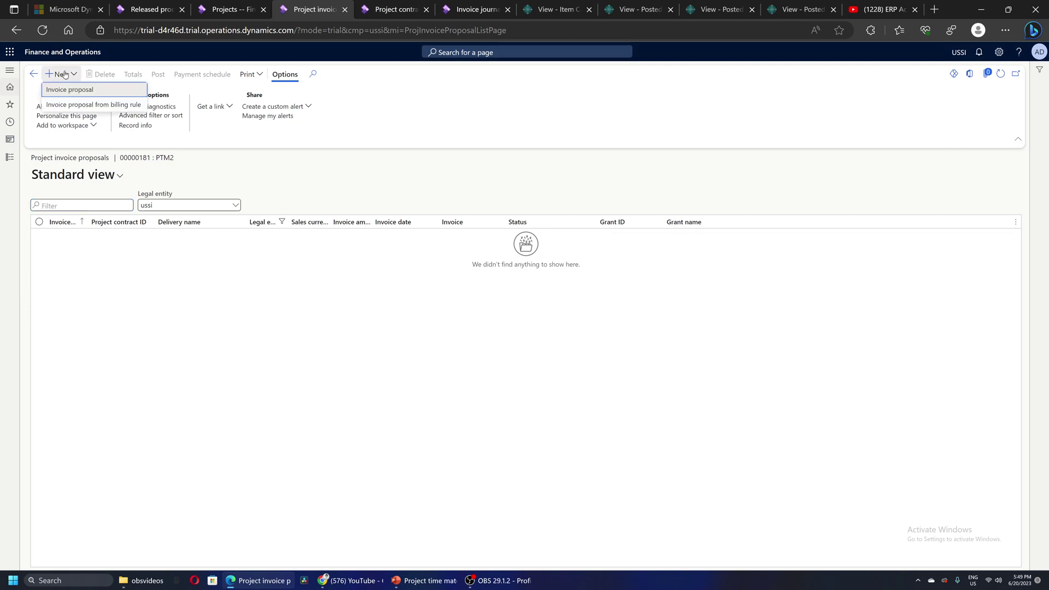
# Create an invoice proposal for project 00000181 PTM2 that includes its 100-hour transaction worth 35,000.00.
pyautogui.click(68, 87)
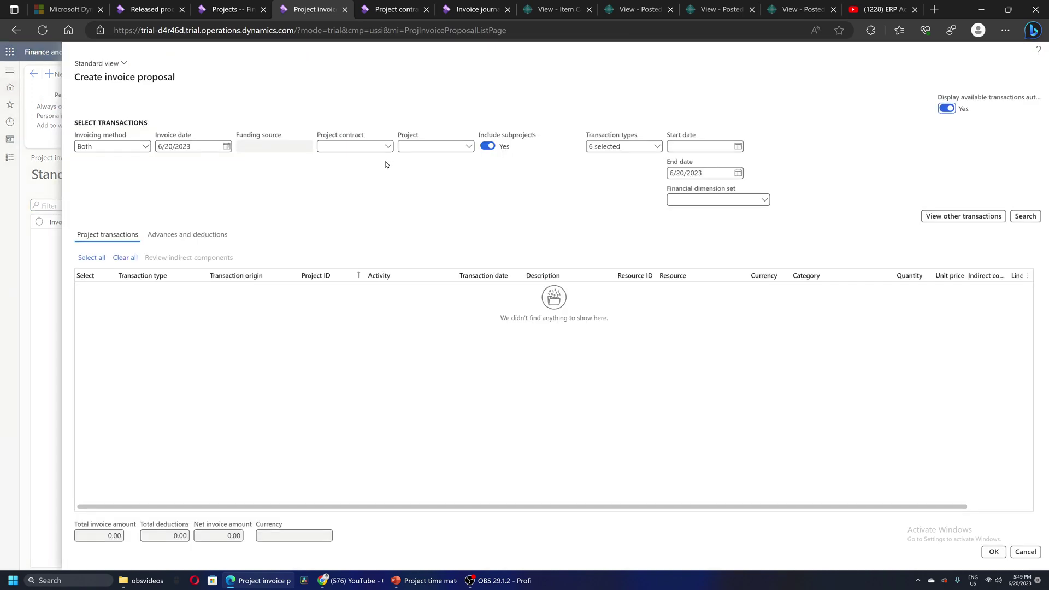
pyautogui.click(468, 147)
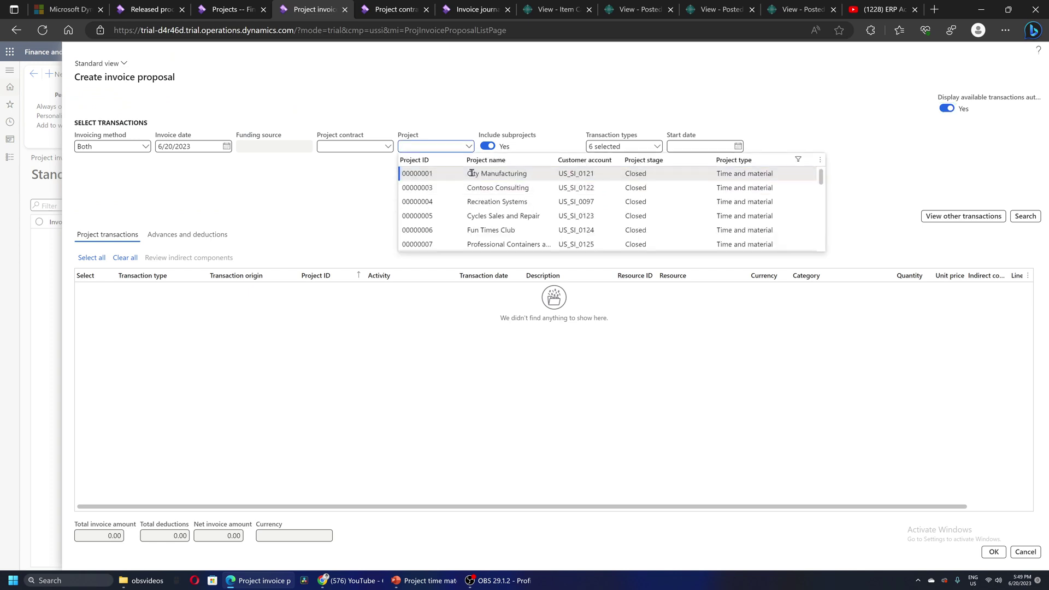
pyautogui.moveTo(818, 179); pyautogui.dragTo(794, 275)
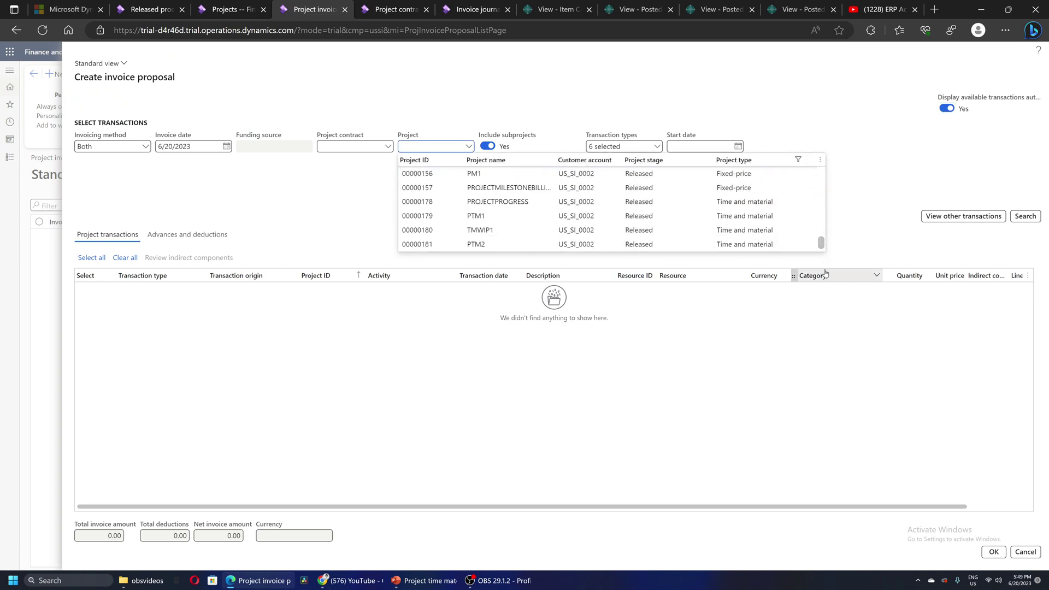
pyautogui.click(434, 246)
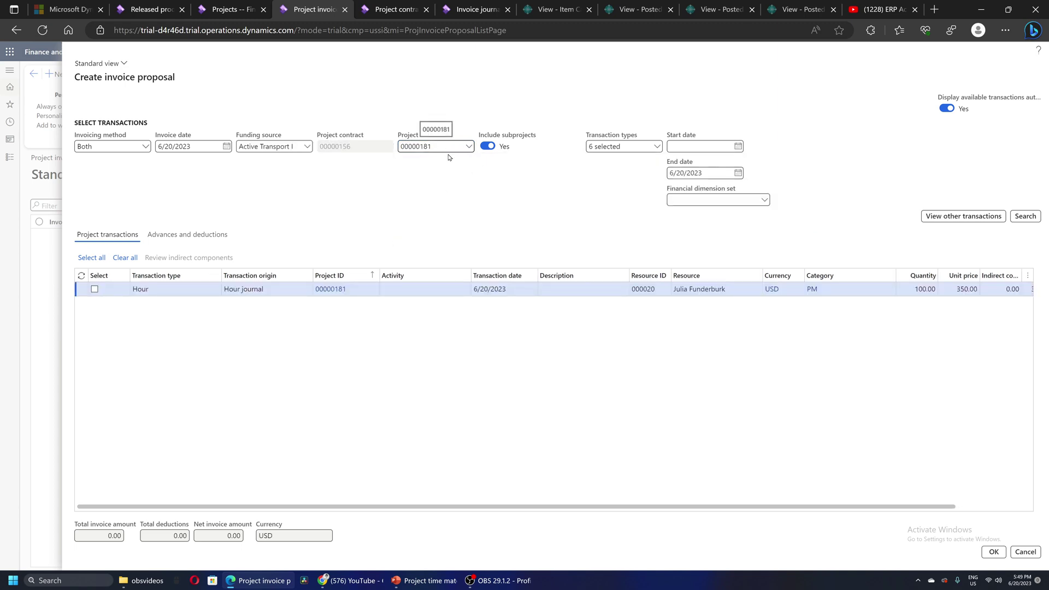
pyautogui.click(95, 289)
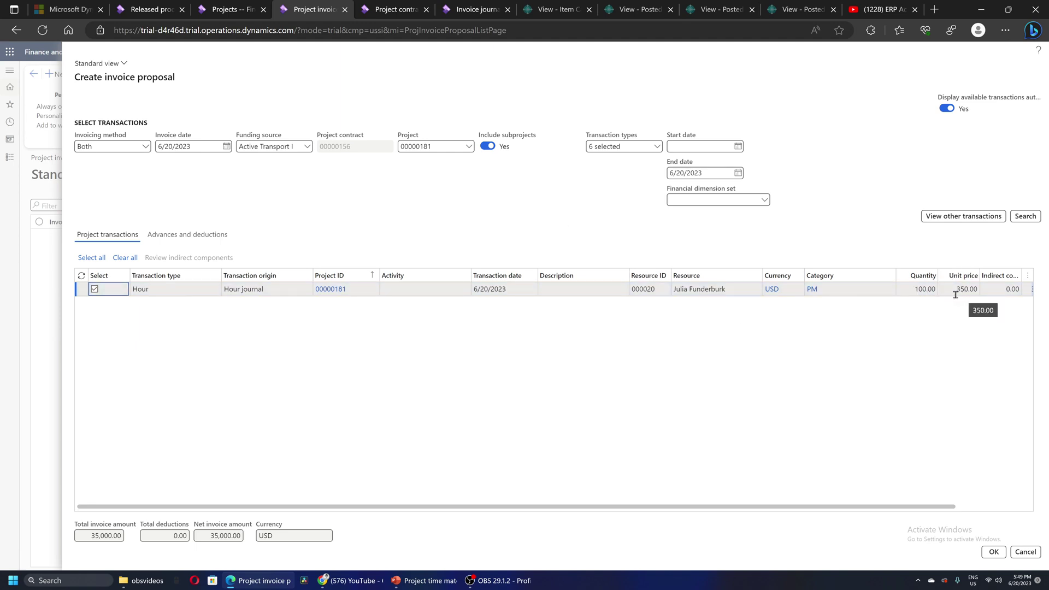
pyautogui.click(994, 551)
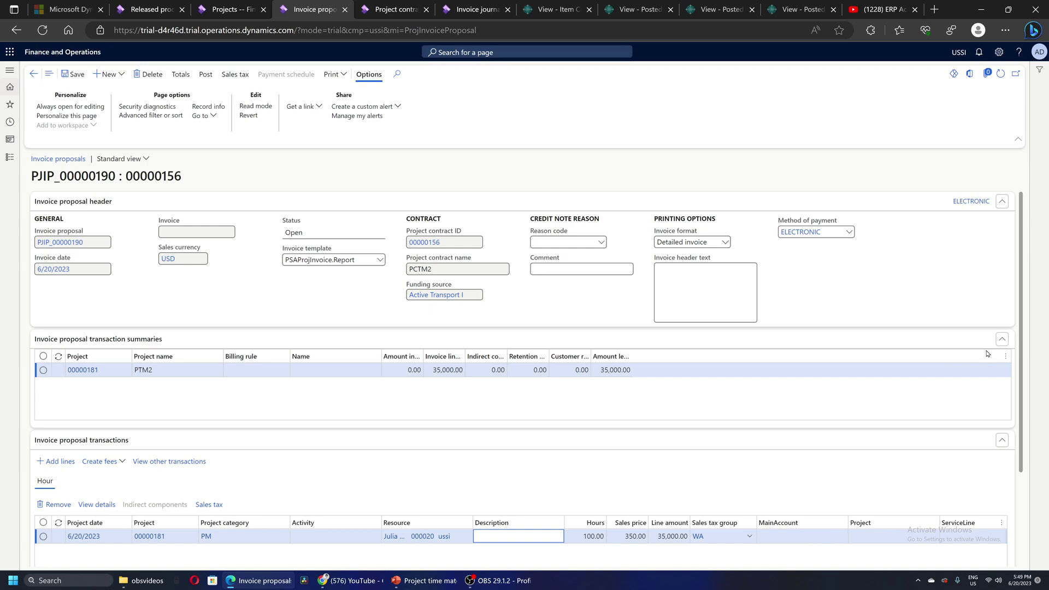
# Post invoice proposal PJIP_00000190 for 35,000.00 without printing it.
pyautogui.scroll(-1, 1011, 327)
pyautogui.scroll(-2, 1012, 328)
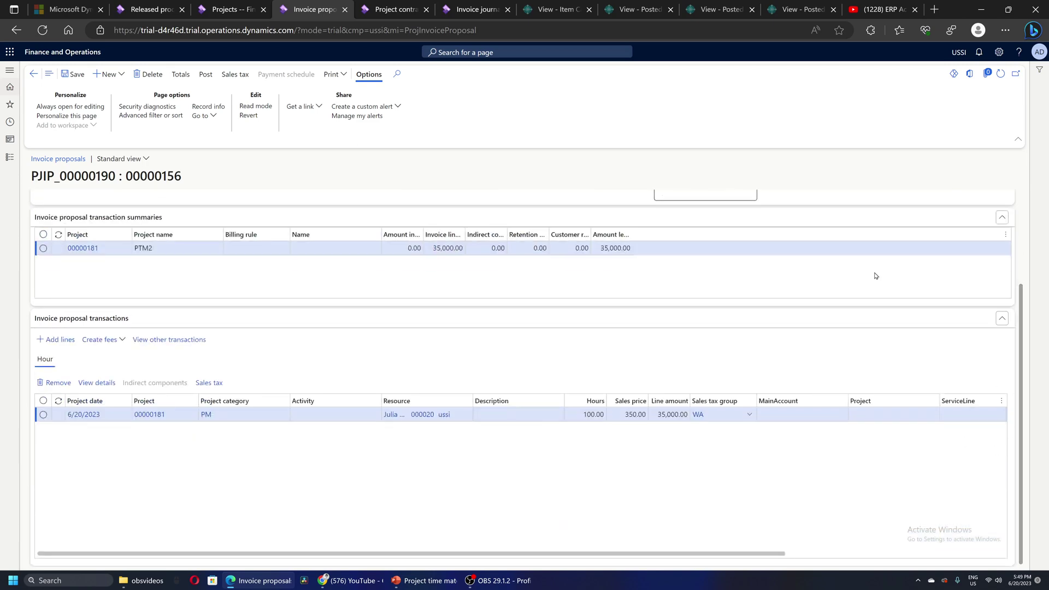
pyautogui.click(205, 74)
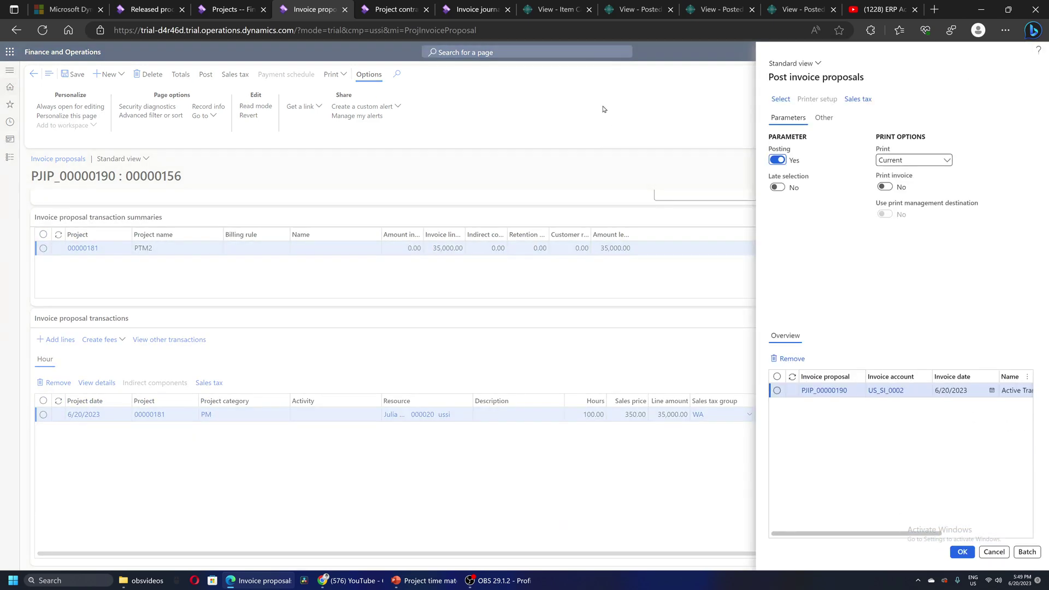
pyautogui.click(962, 552)
pyautogui.click(622, 284)
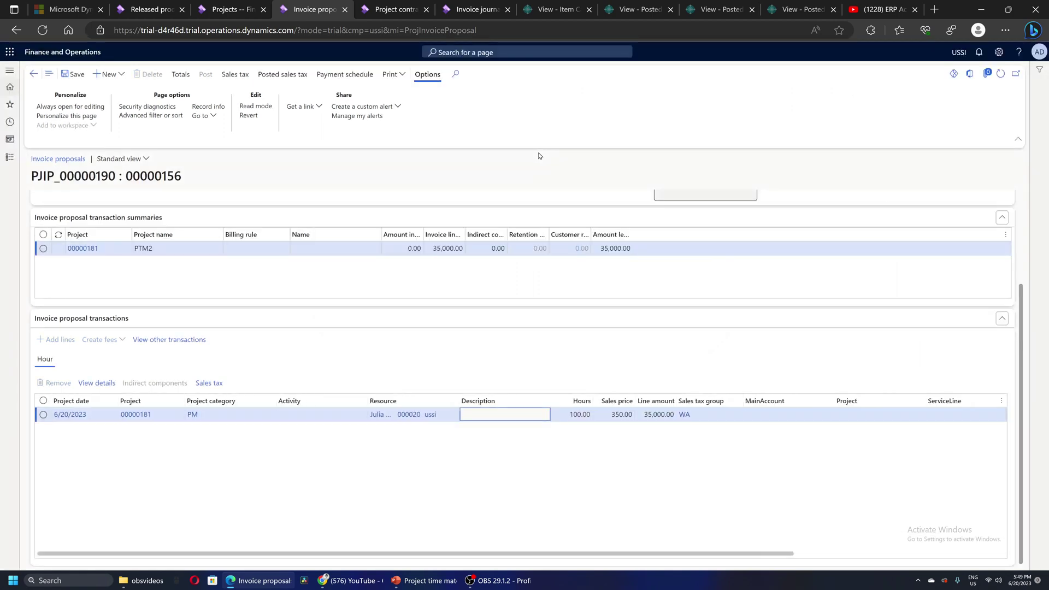
# Verify PTM2's profit and loss shows 35,000 invoiced and zero accrued revenue, then return to PowerPoint.
pyautogui.click(32, 75)
pyautogui.click(33, 74)
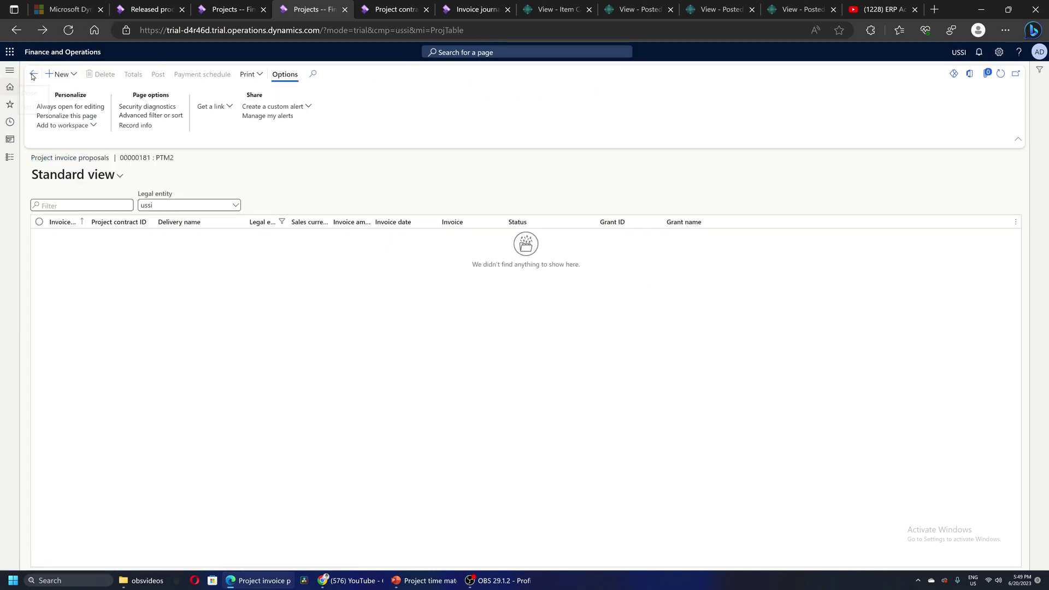
pyautogui.click(267, 75)
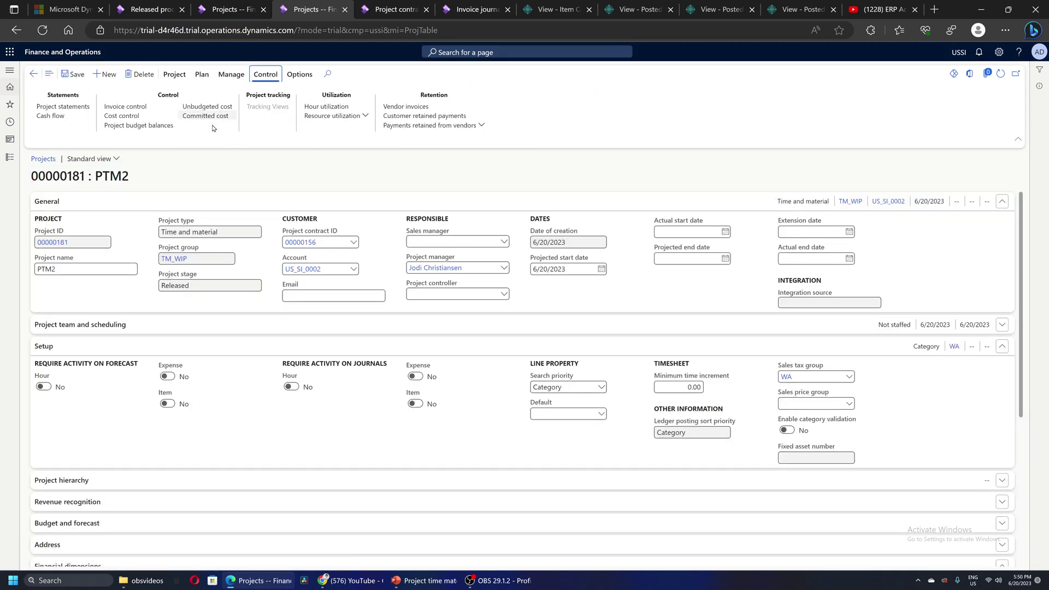
pyautogui.click(58, 106)
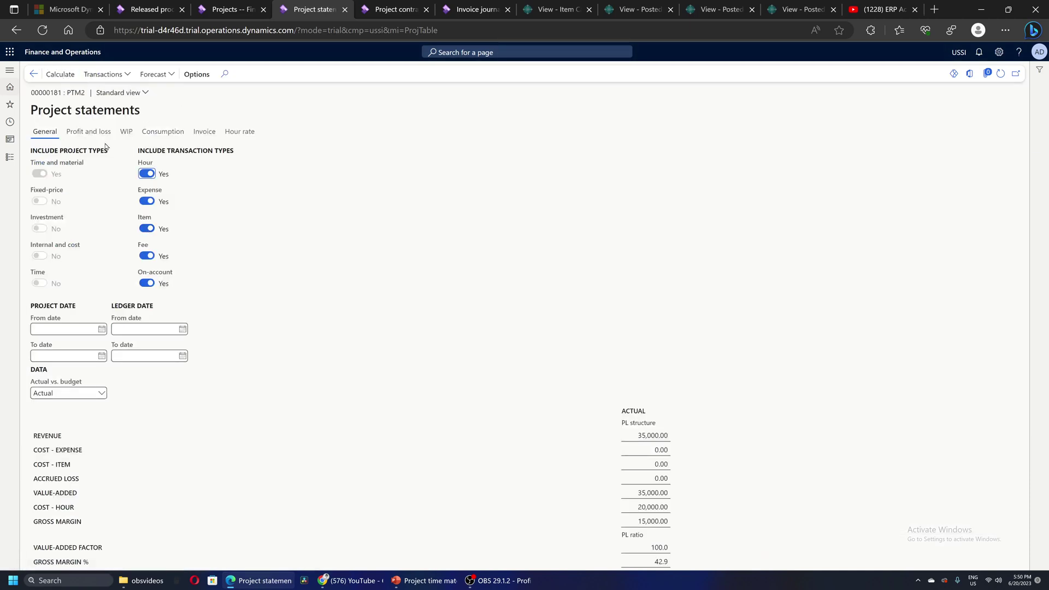
pyautogui.click(88, 131)
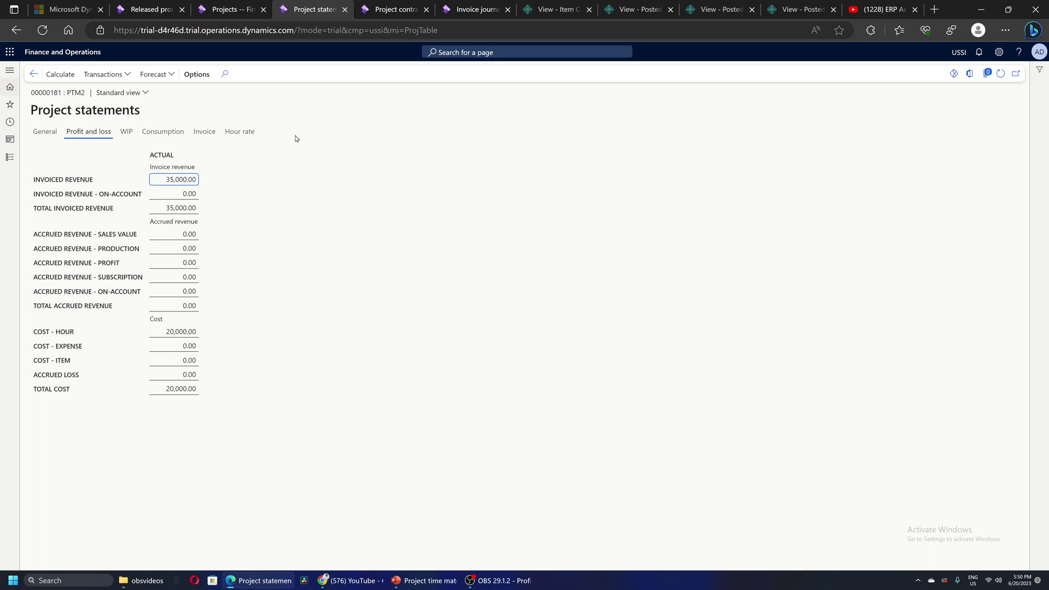
pyautogui.click(33, 74)
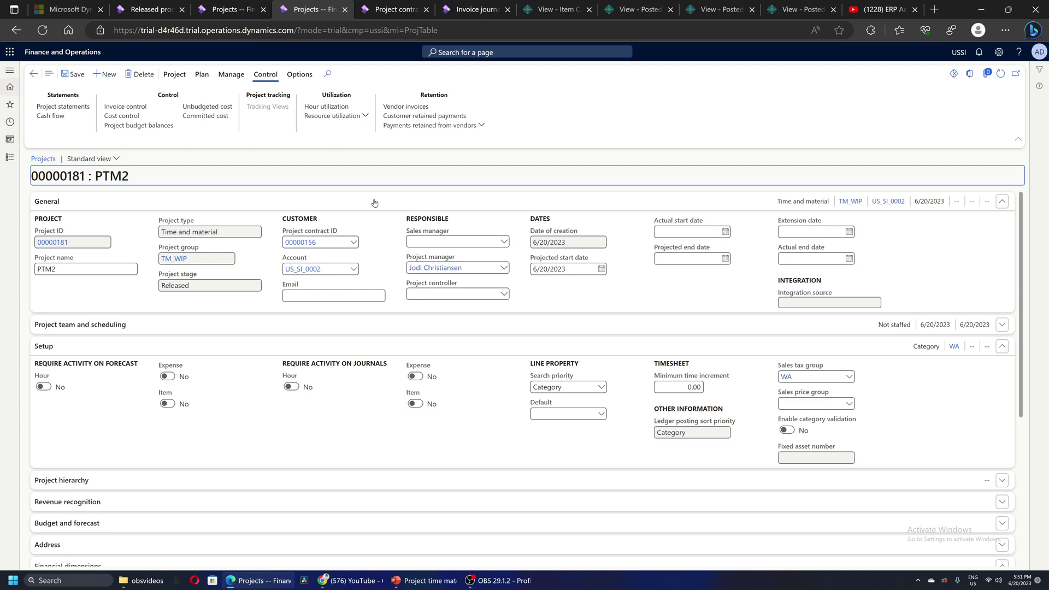
pyautogui.click(445, 582)
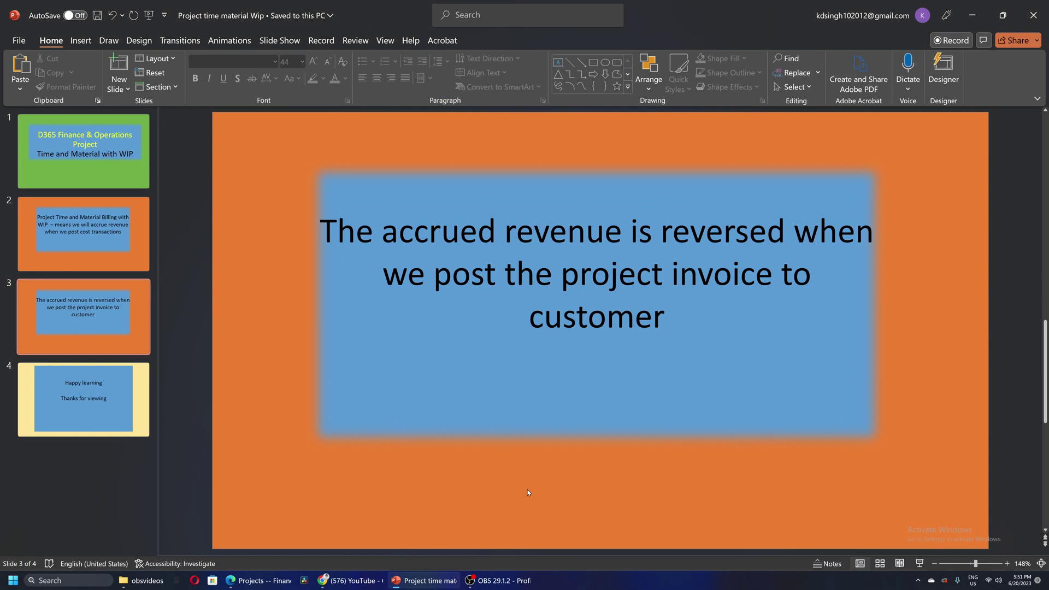